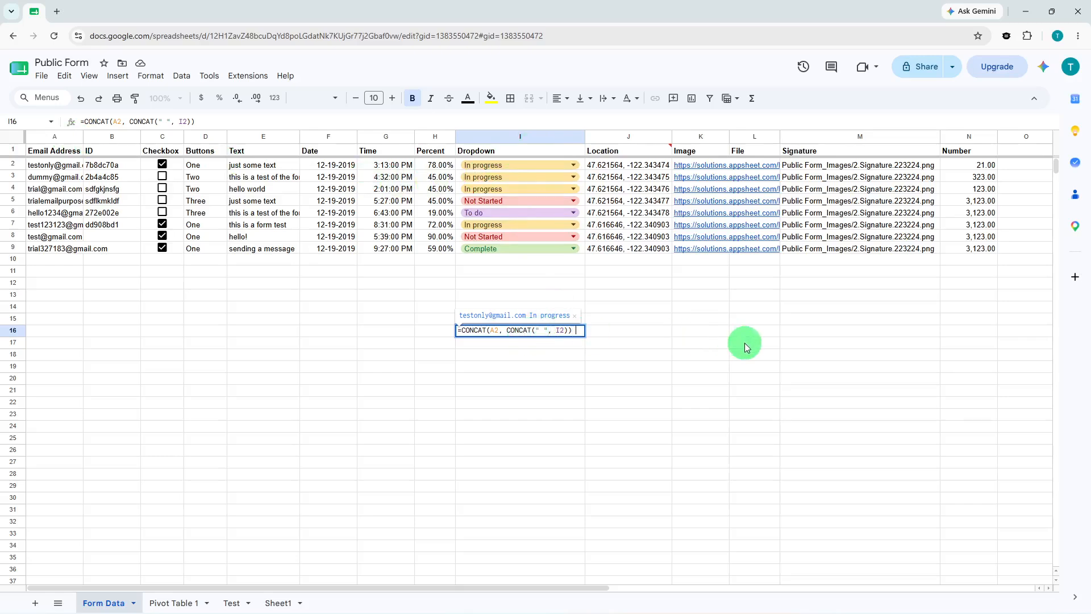
Examine the outer CONCAT in cell I16's formula back to its first argument, A2
key(BackSpace)
key(Left)
key(Left)
key(Left)
key(Left)
key(Left)
key(Left)
key(Left)
key(Left)
key(Left)
key(Left)
key(Left)
key(Left)
key(Left)
key(Left)
key(Left)
key(Left)
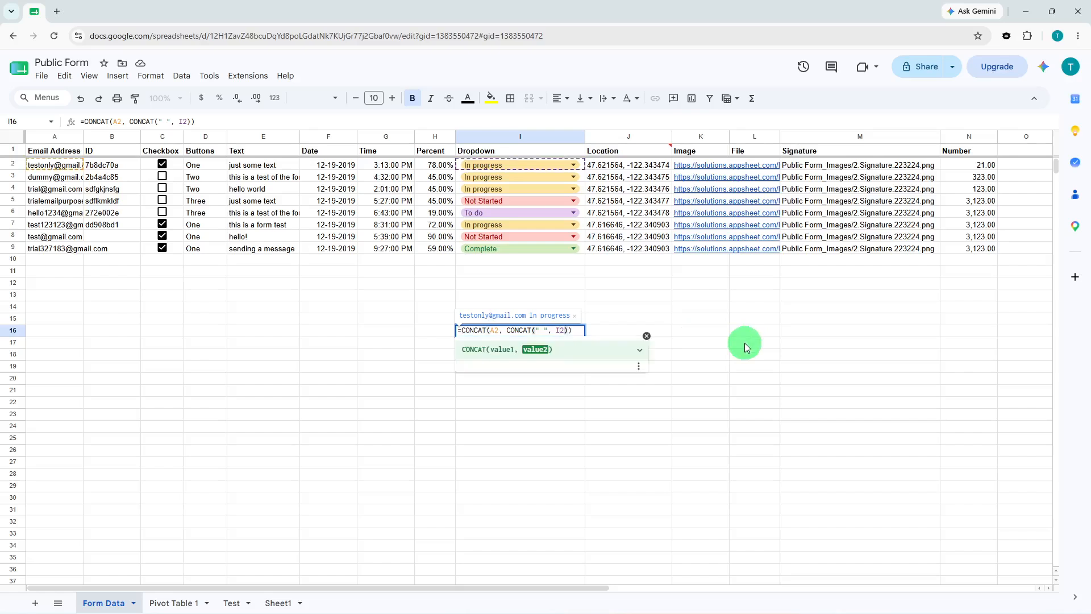
key(Left)
key(Left)
key(Left)
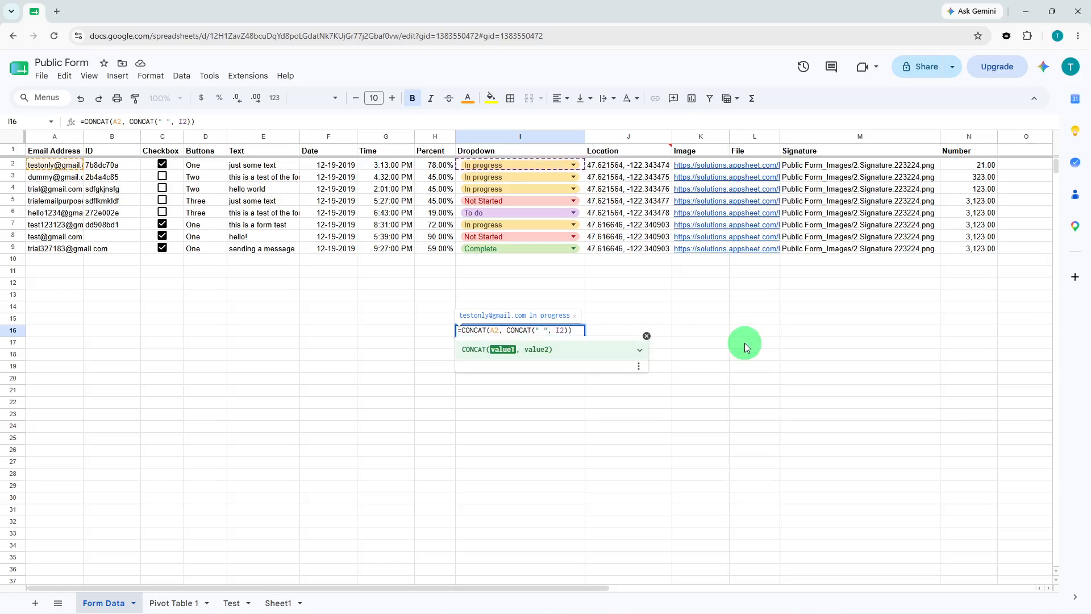
Examine the nested CONCAT in I16 through its space and I2 arguments, and close the formula
key(Right)
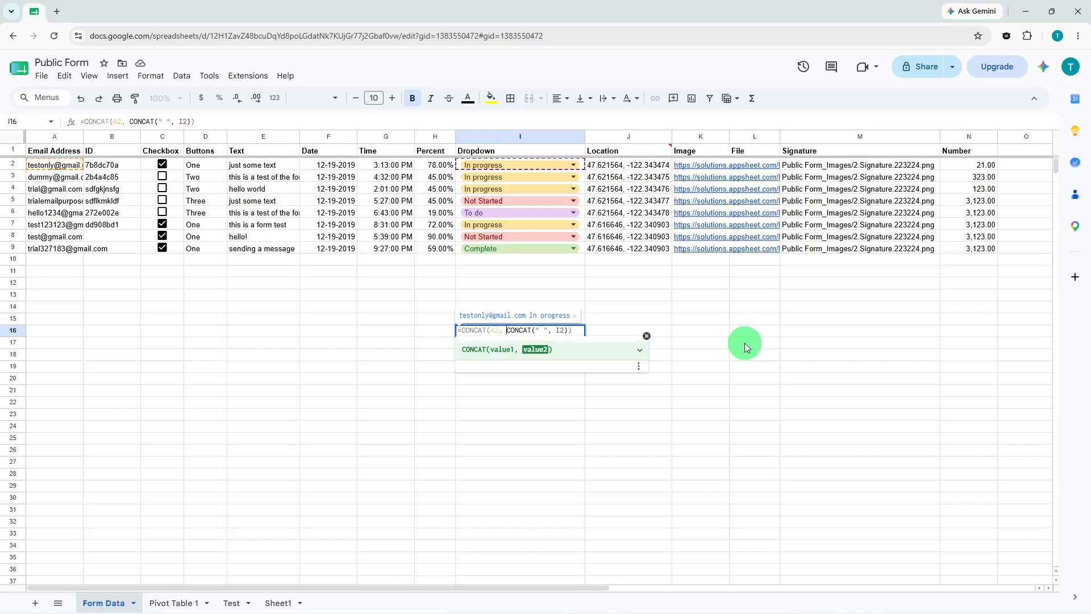
key(Right)
key(Right)
key(Right)
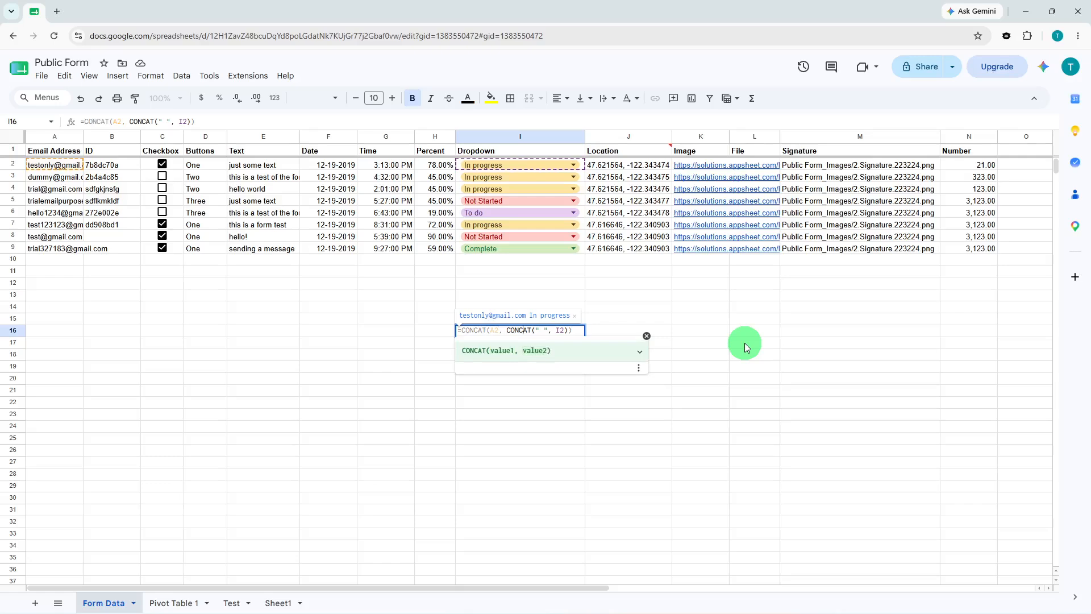
key(Right)
key(Right)
key(Right)
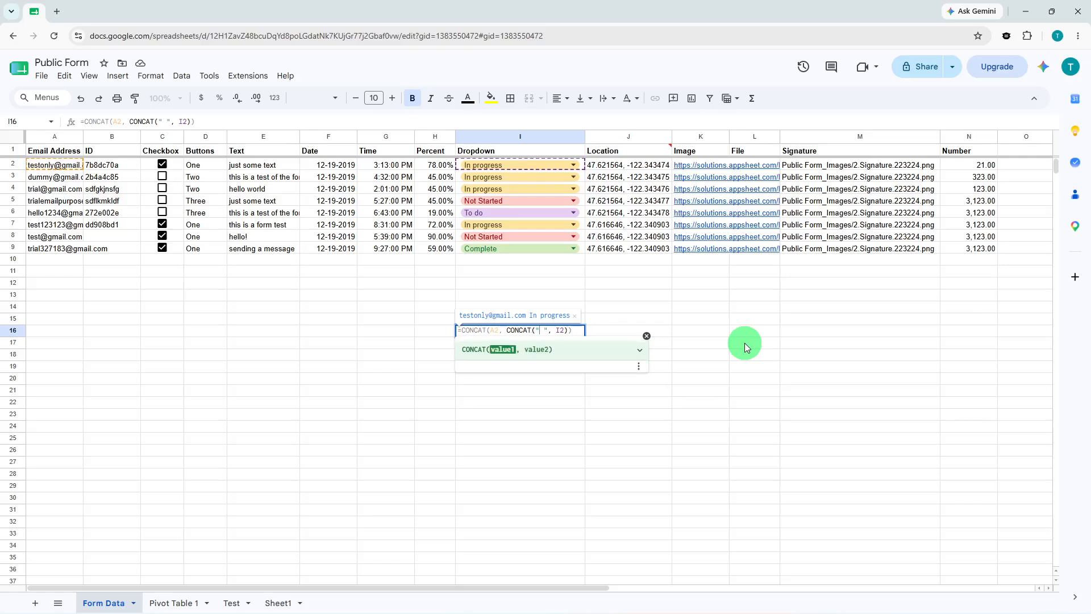
key(Right)
key(Right)
key(Right)
key(Right)
key(Right)
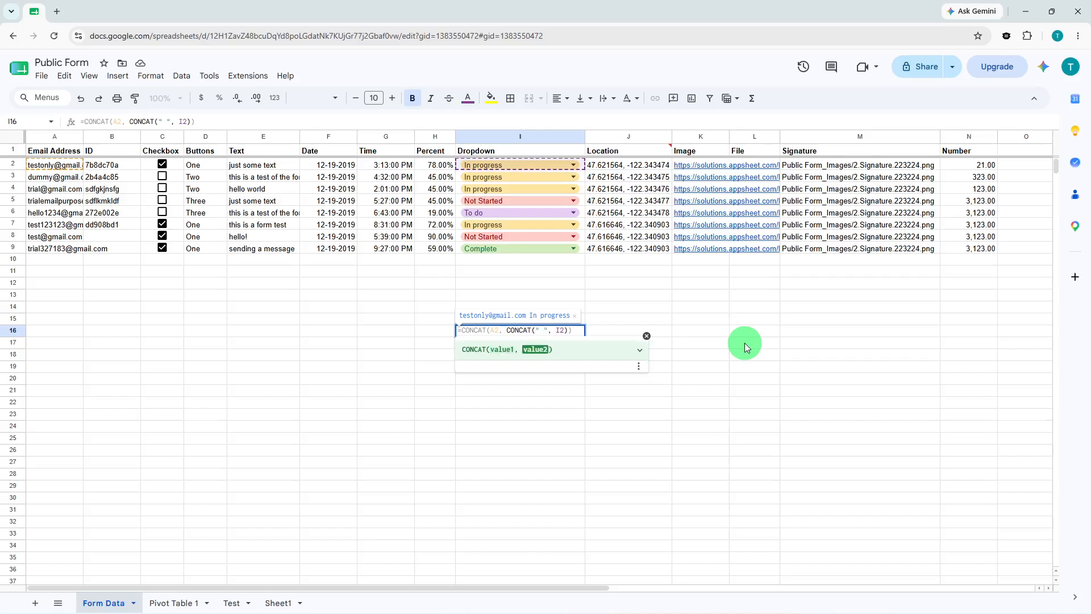
key(Return)
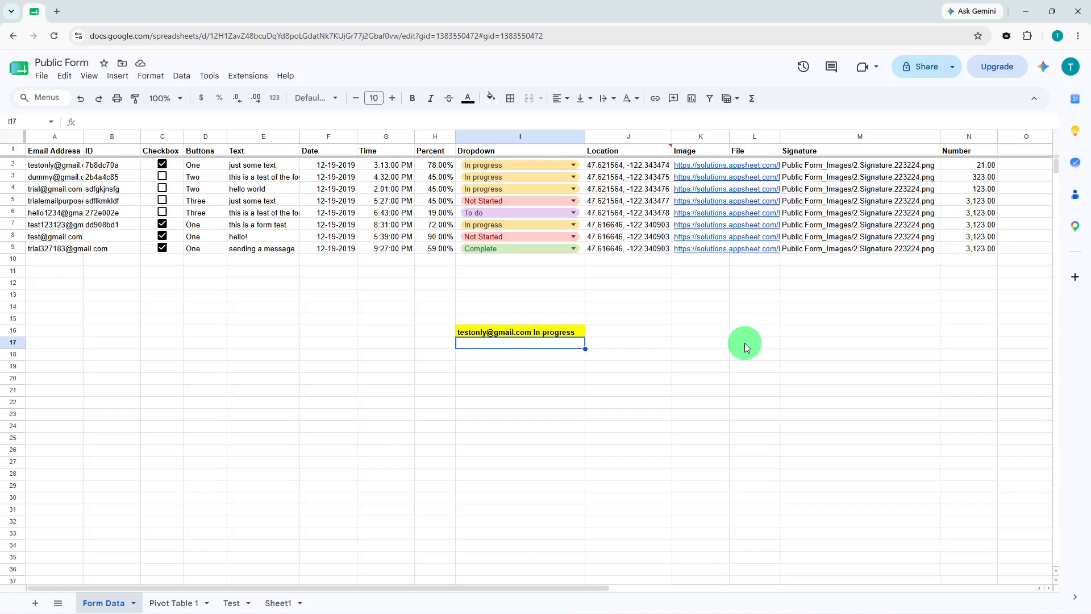
Reopen the I16 formula to examine the quoted space used as a separator in the nested CONCAT
click(540, 334)
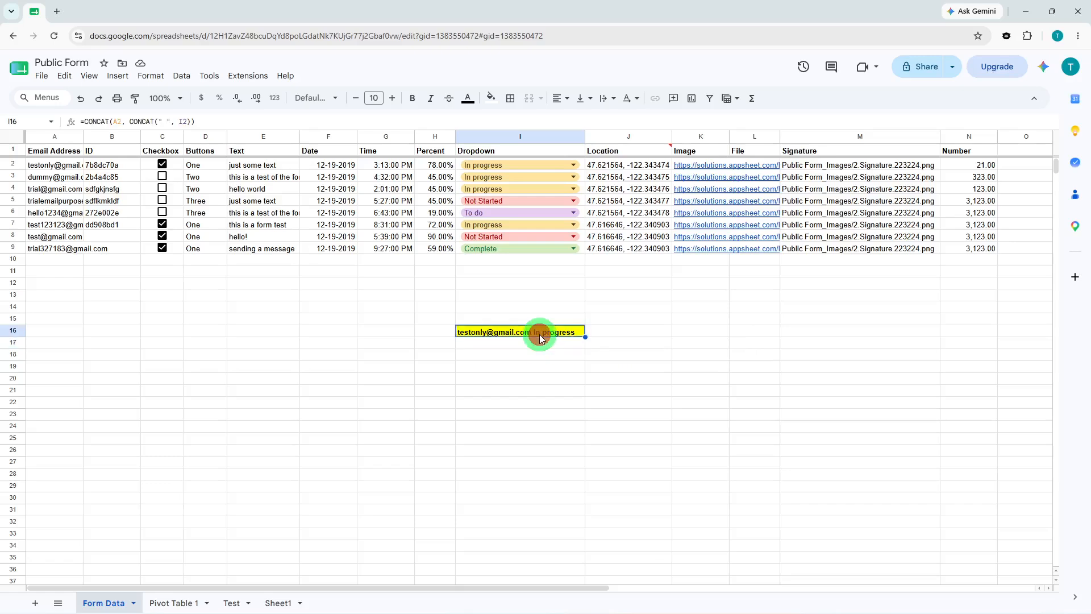
double_click(540, 335)
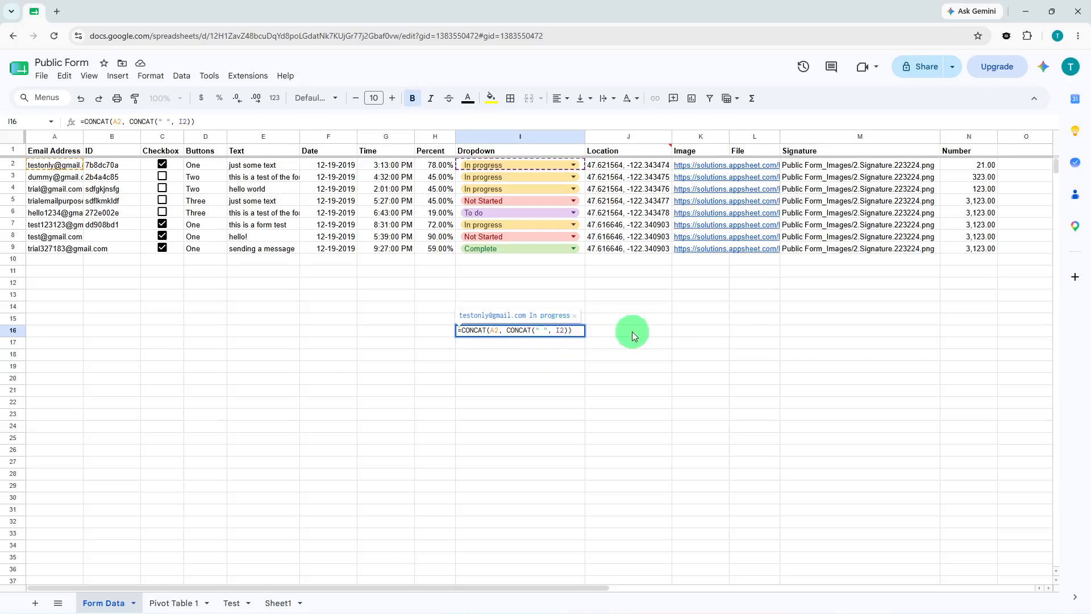
key(Left)
key(Left)
key(Left)
key(Left)
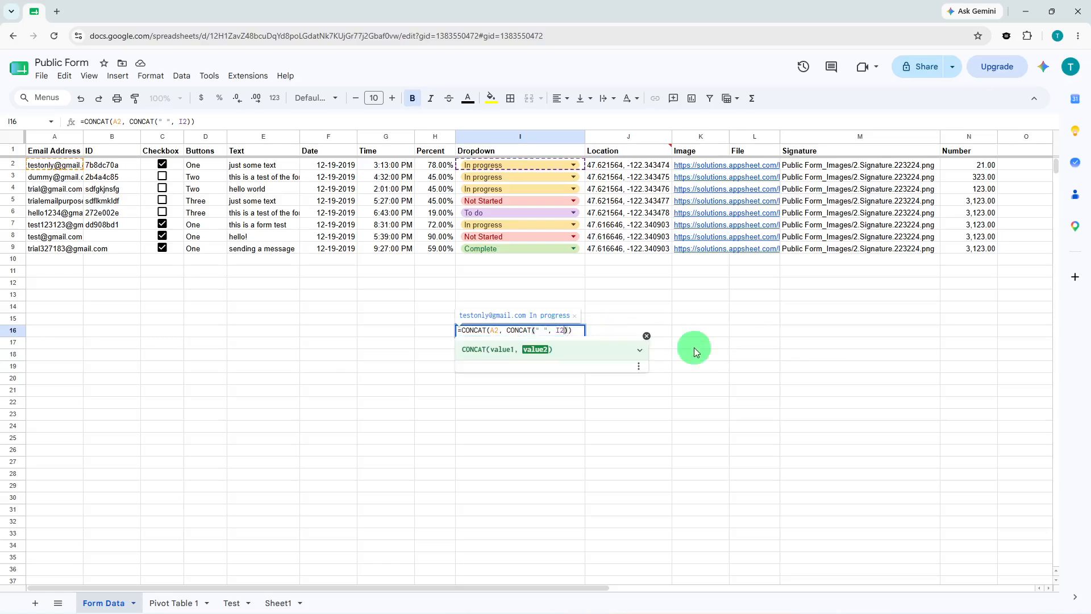
key(Left)
key(Left)
key(Left)
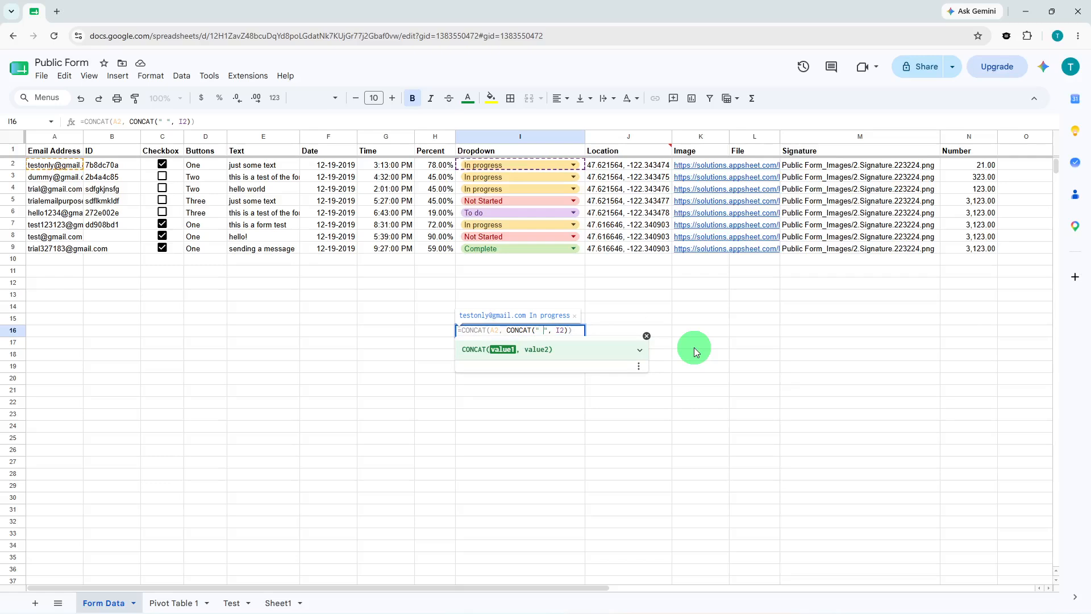
key(Return)
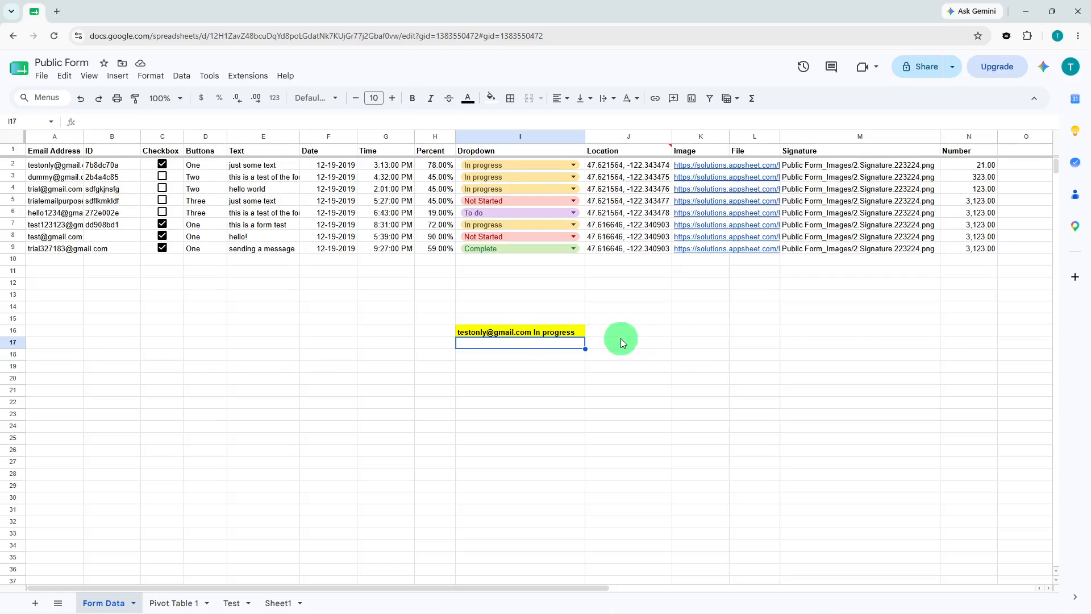
Replace the space between the quotes in I16's nested CONCAT with "and"
click(549, 332)
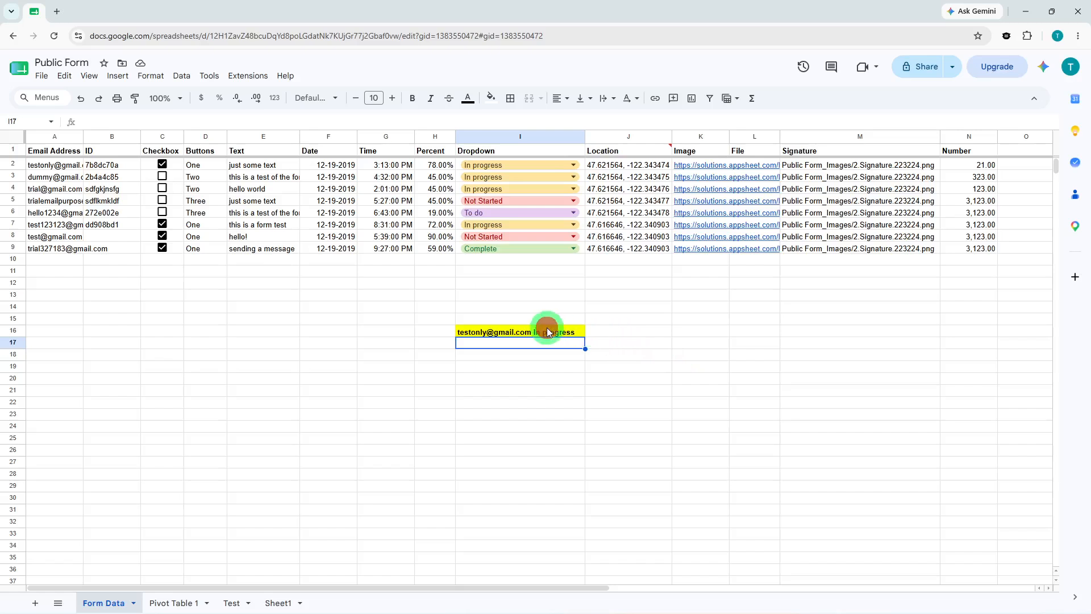
double_click(547, 329)
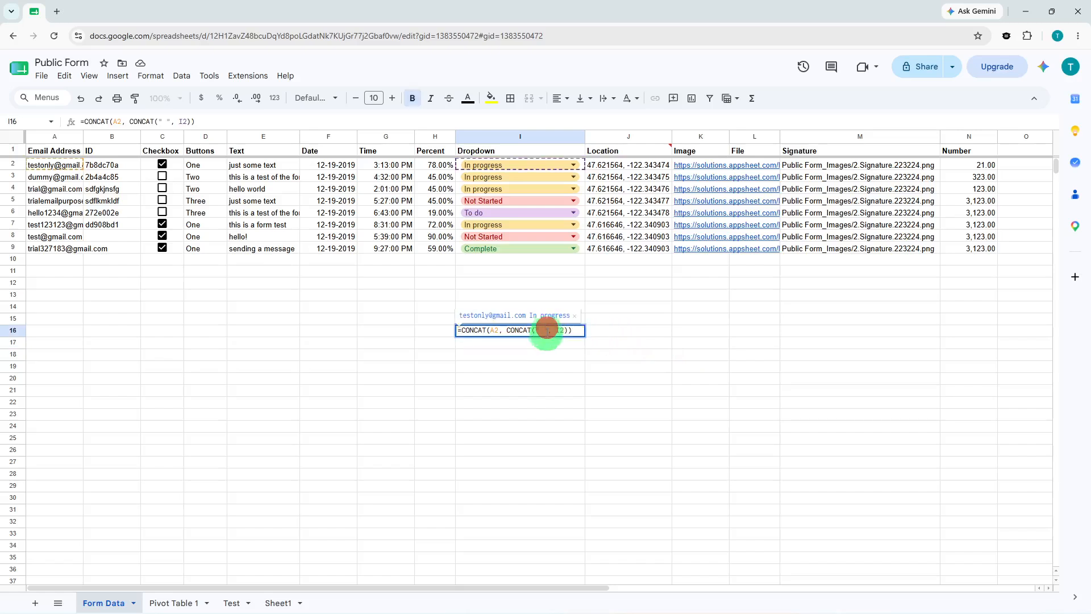
click(544, 332)
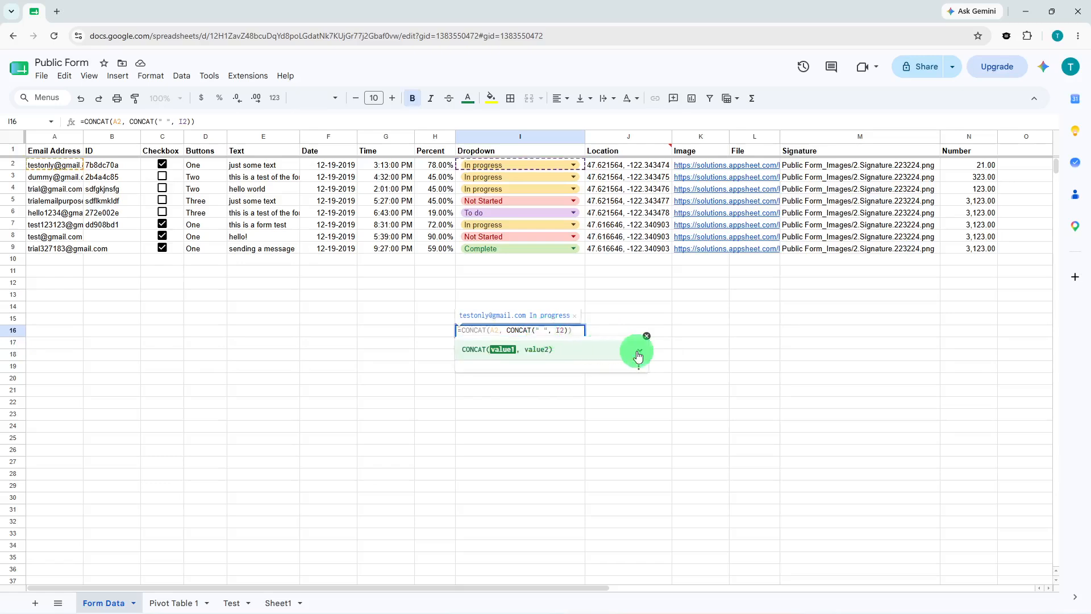
key(BackSpace)
text(and)
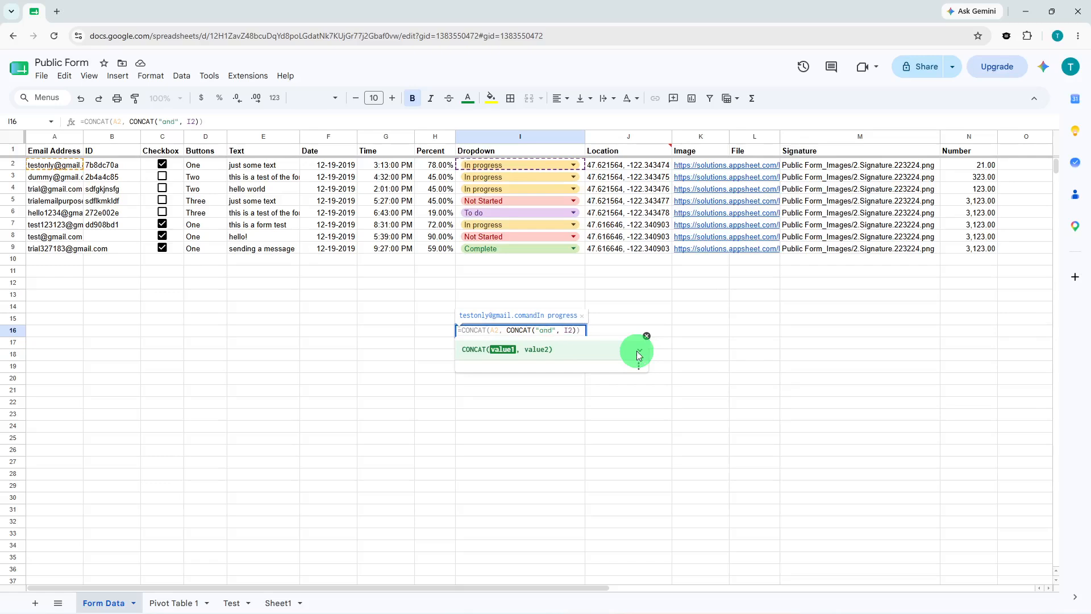
key(Return)
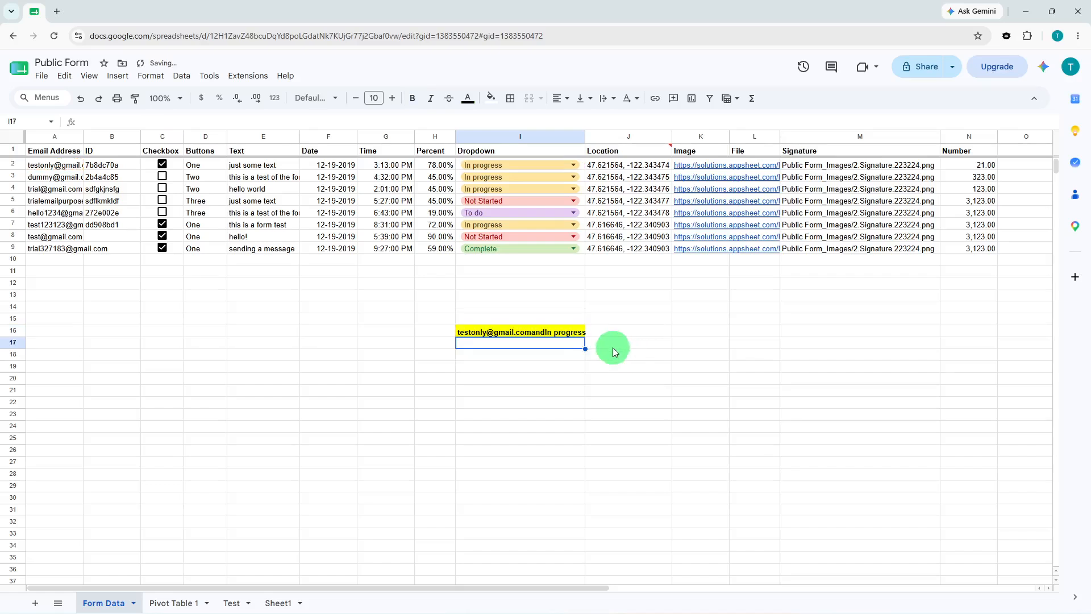
Change the "and" separator in I16's nested CONCAT back to a single space
double_click(546, 333)
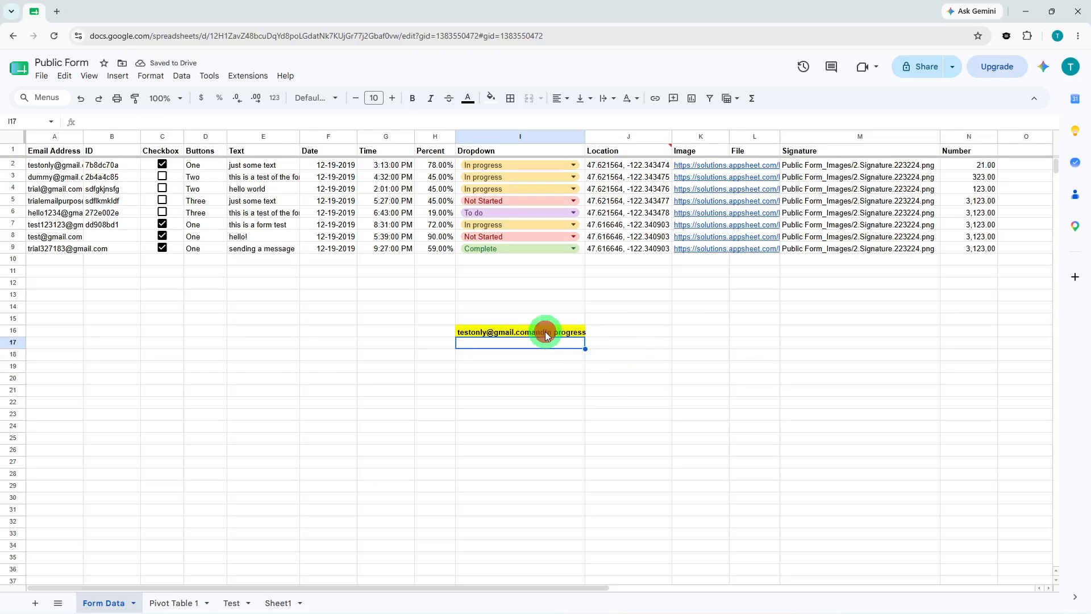
click(546, 331)
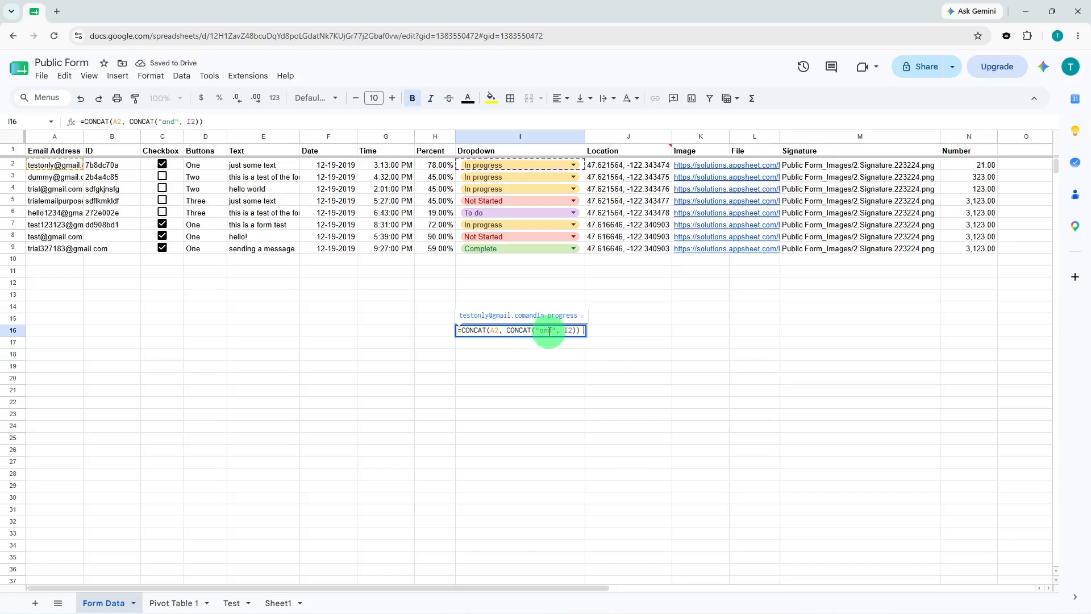
click(550, 330)
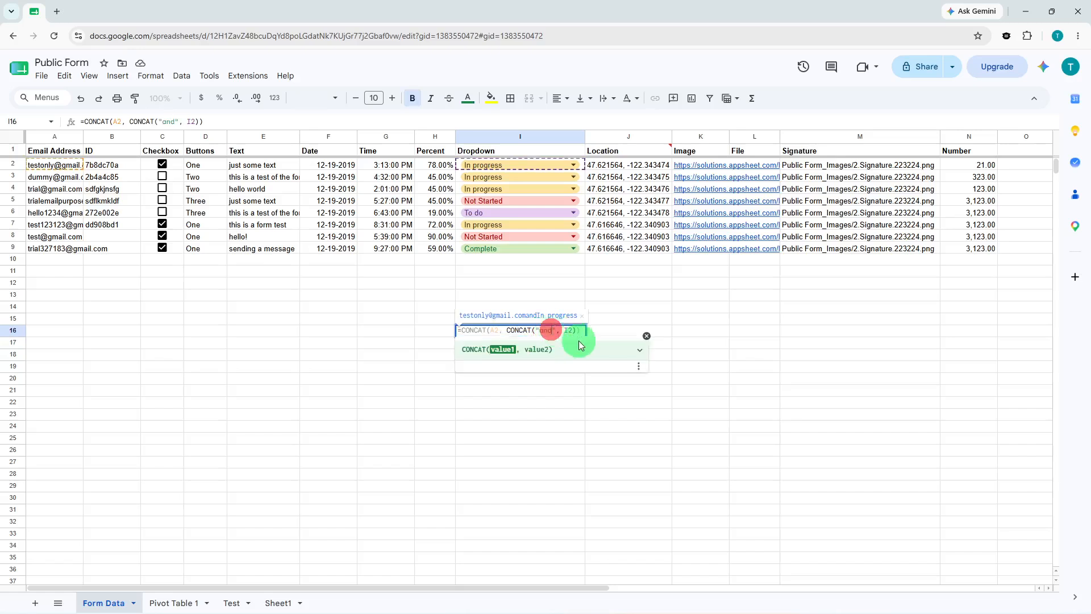
key(BackSpace)
key(BackSpace)
key(BackSpace)
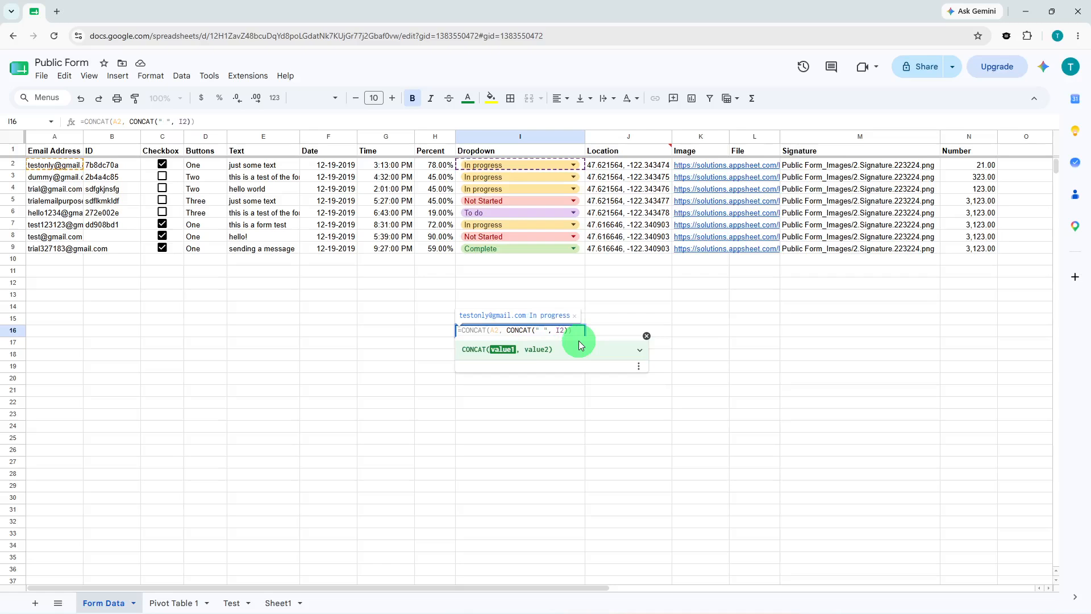
key(Return)
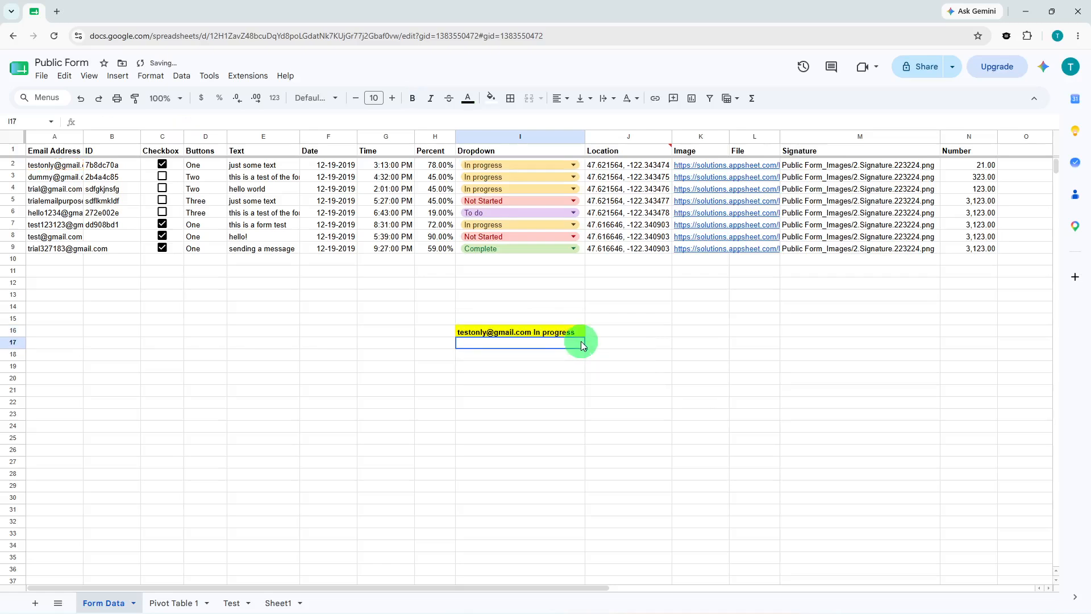
Narrow the Dropdown column slightly to fit the combined text in I16, and select that cell
key(Up)
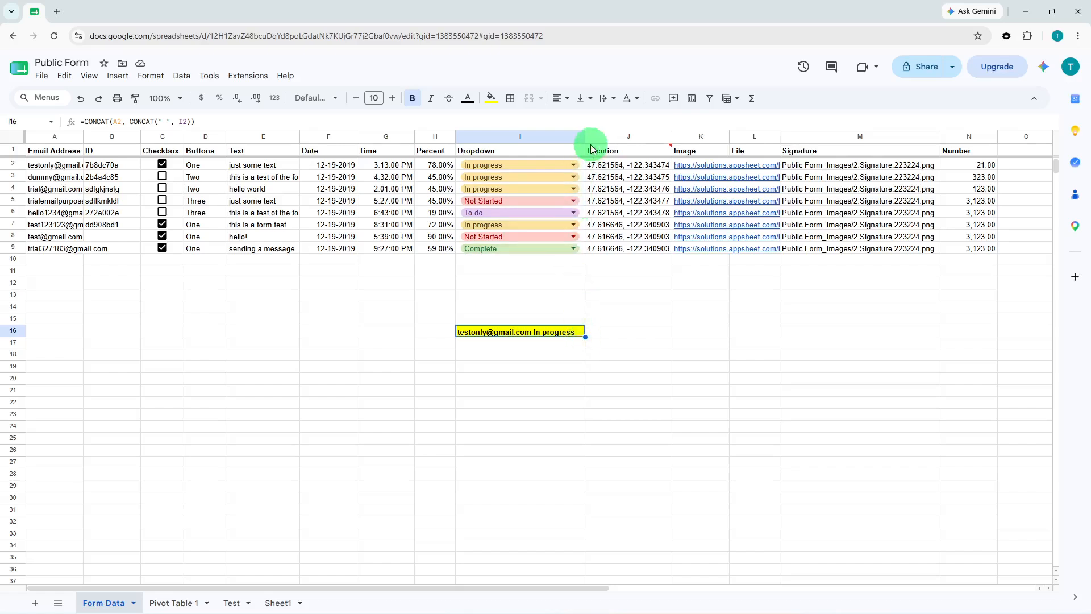
drag(584, 137, 578, 136)
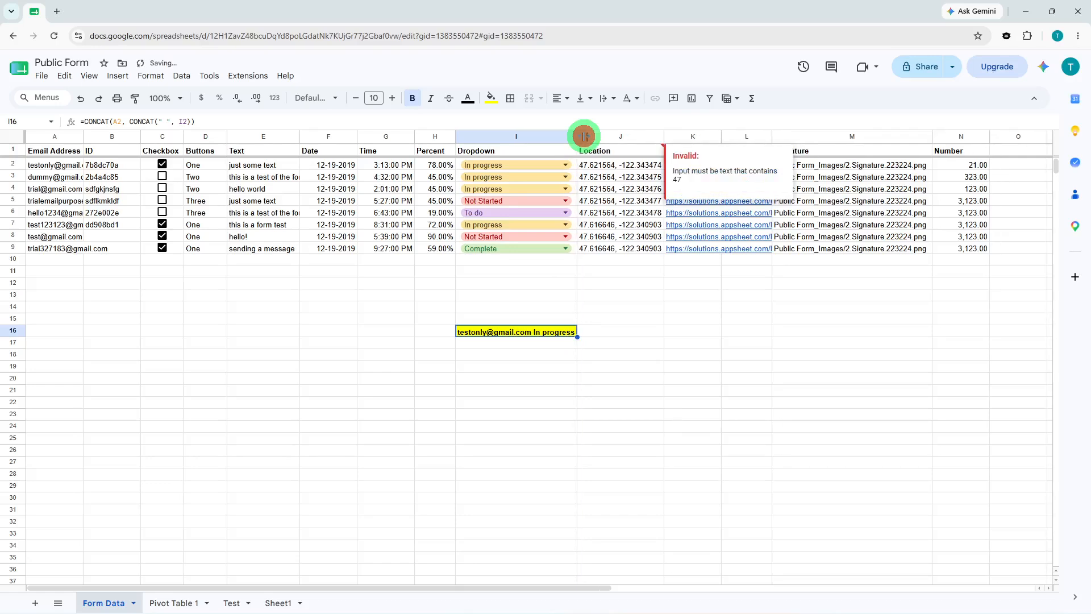
click(583, 135)
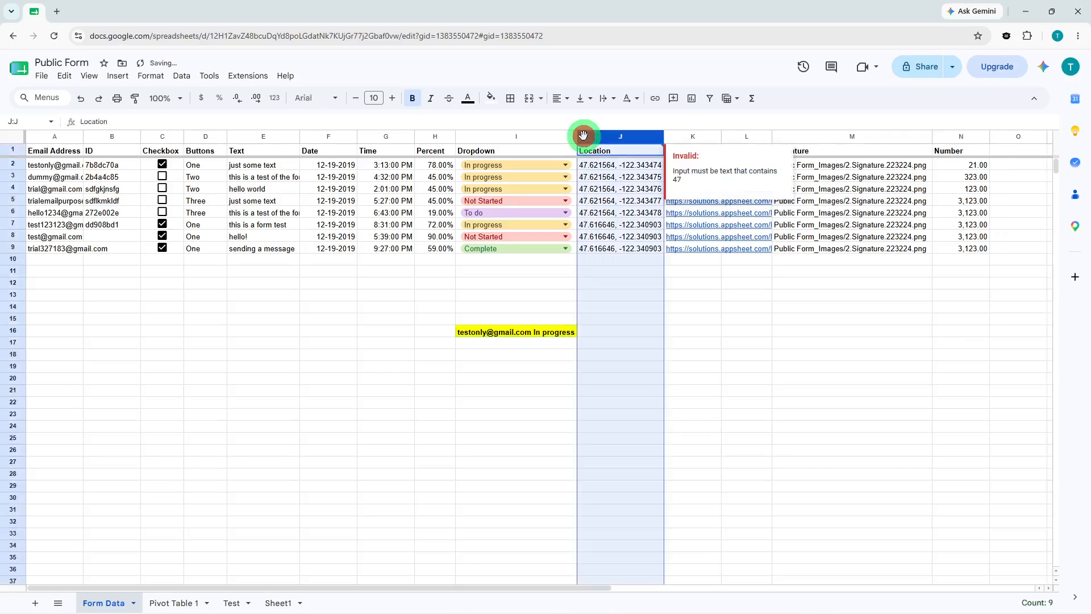
click(568, 331)
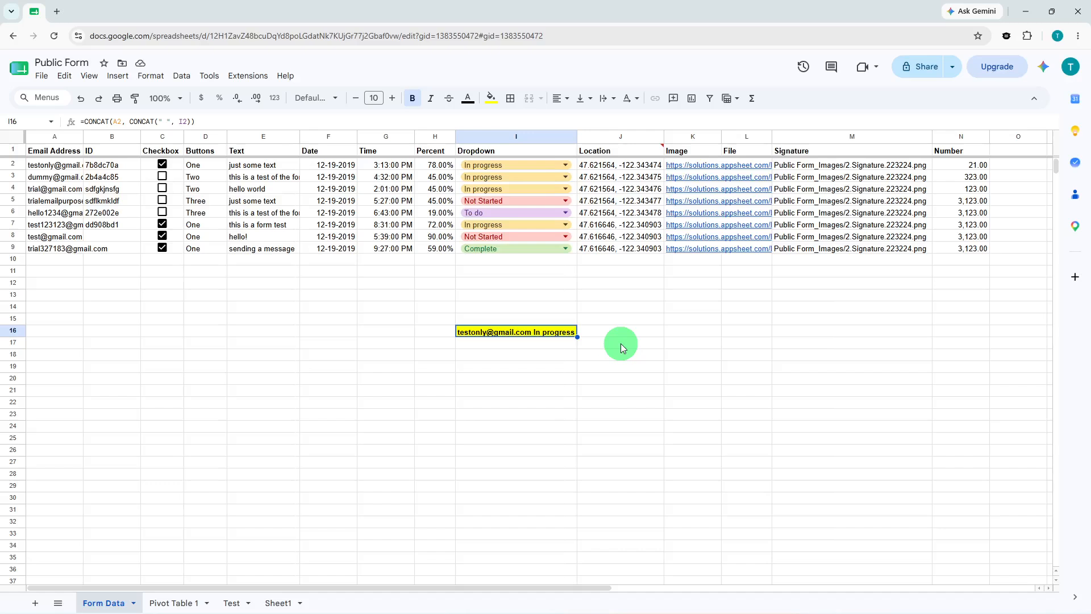
Set the dropdown status in cell I2 to Complete
click(547, 167)
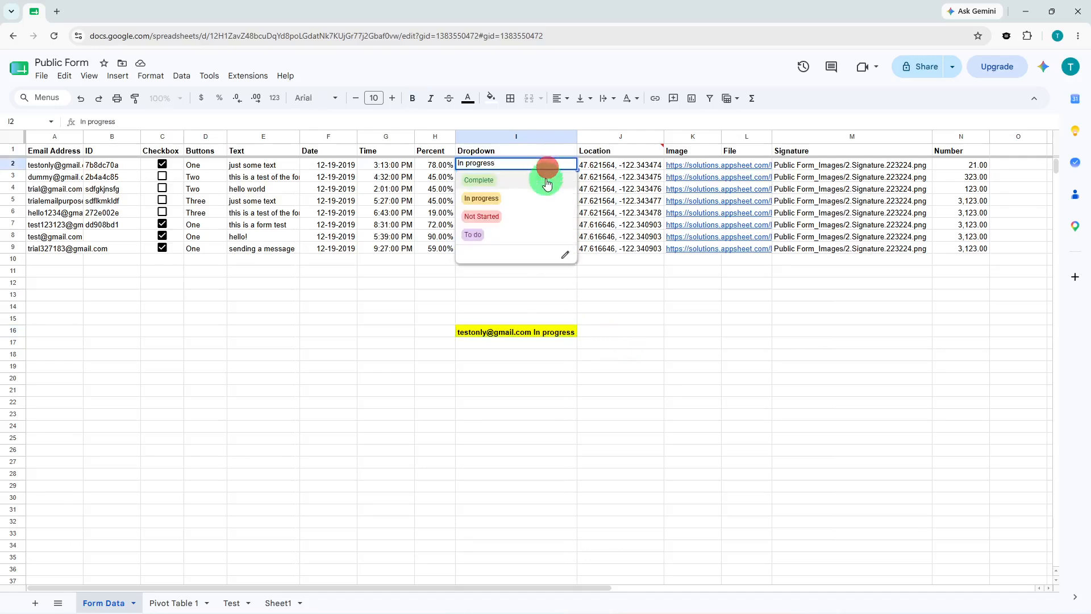
click(546, 180)
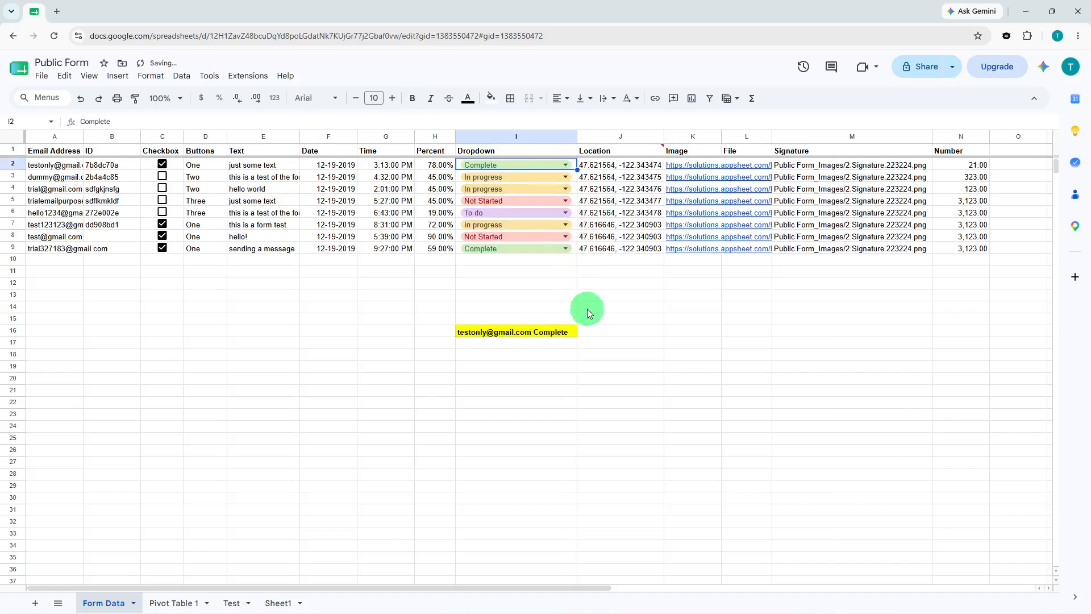